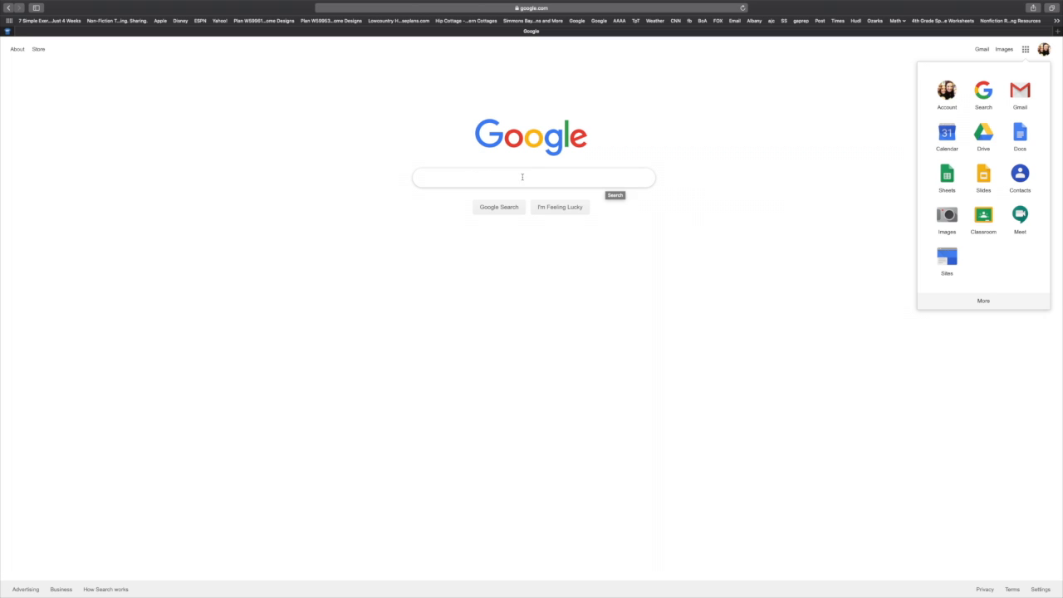
Open Google Classroom and archive the 2nd Grade Math2Heart class.
{"action": "left_click", "coordinate": [983, 215]}
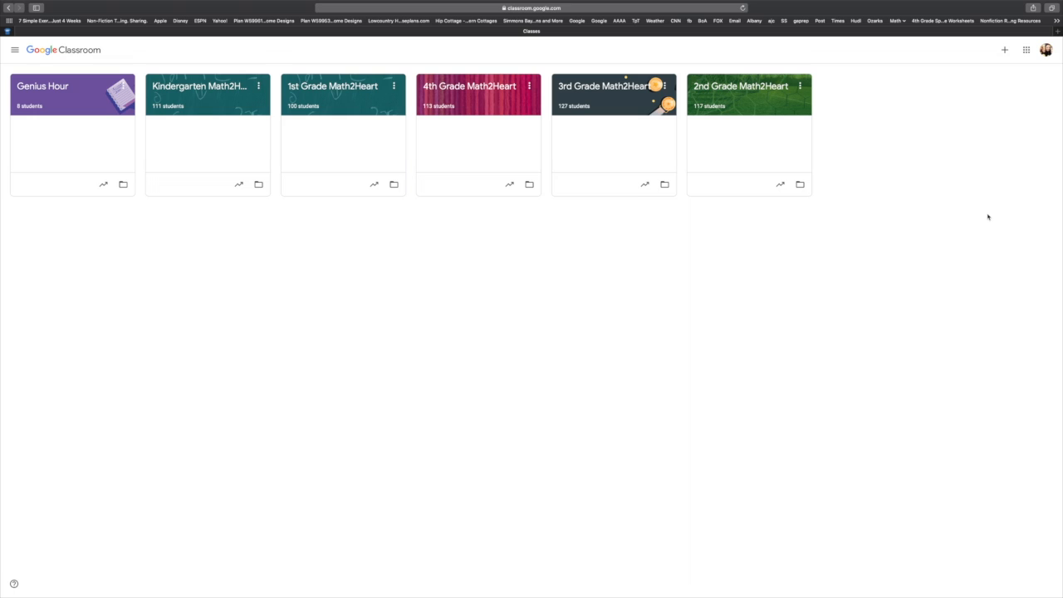
{"action": "left_click", "coordinate": [800, 86]}
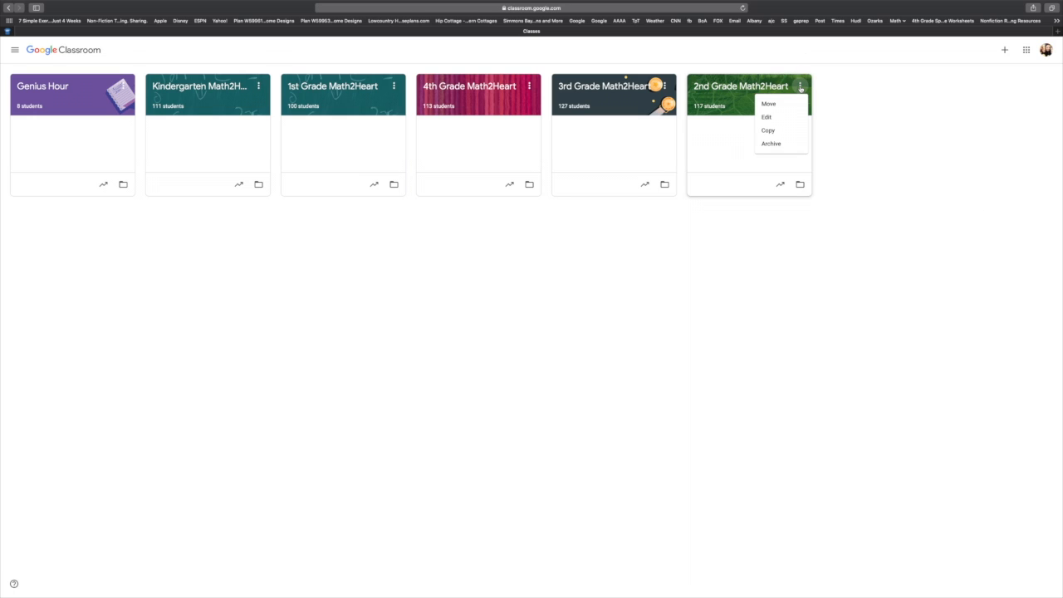
{"action": "left_click", "coordinate": [772, 143]}
{"action": "left_click", "coordinate": [590, 352]}
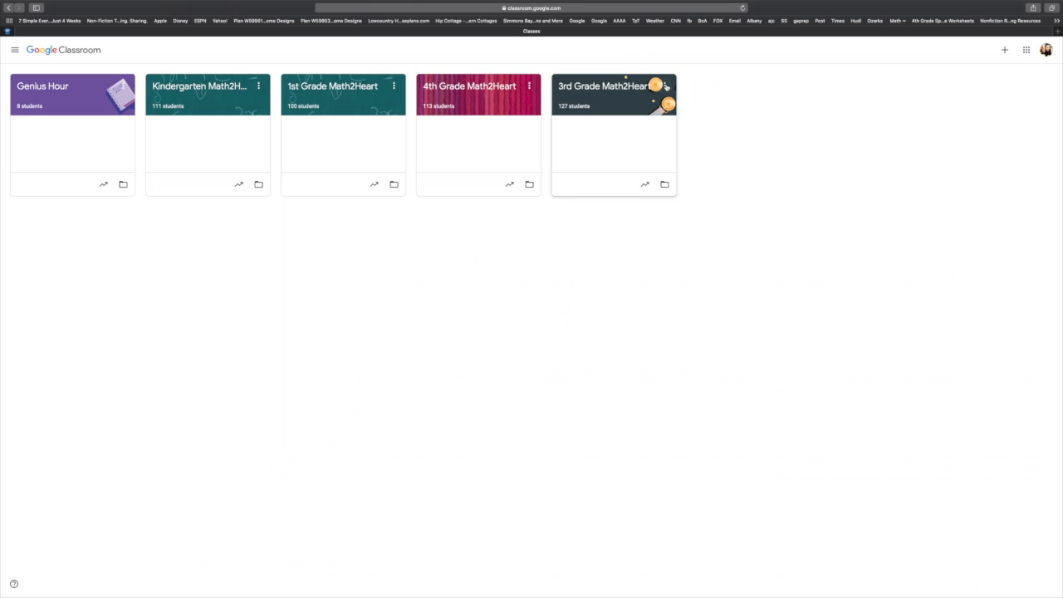
Archive the 3rd Grade Math2Heart and 4th Grade Math2Heart classes.
{"action": "left_click", "coordinate": [664, 86]}
{"action": "left_click", "coordinate": [643, 144]}
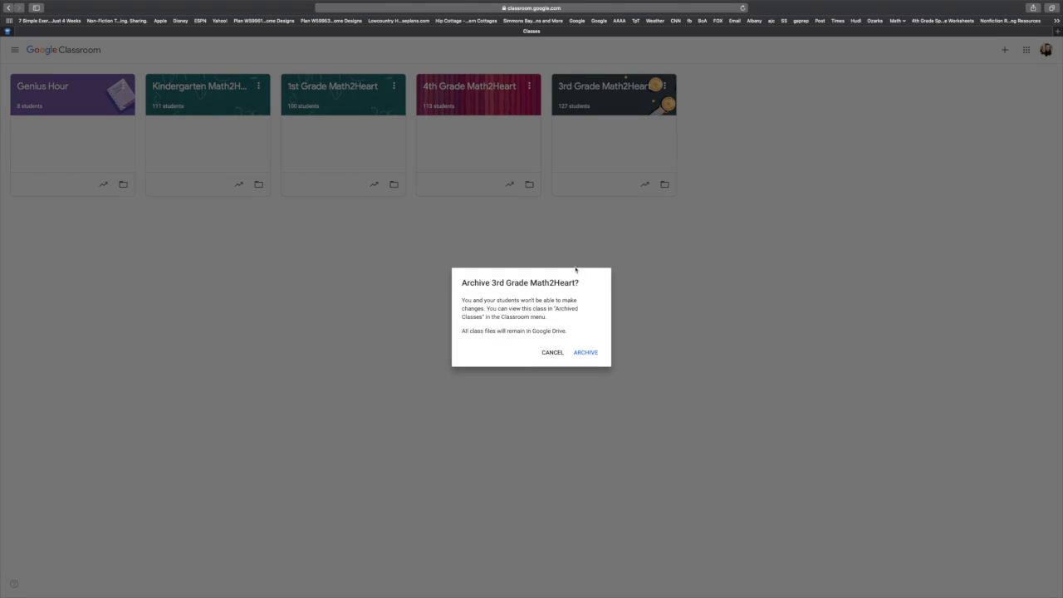
{"action": "left_click", "coordinate": [592, 352]}
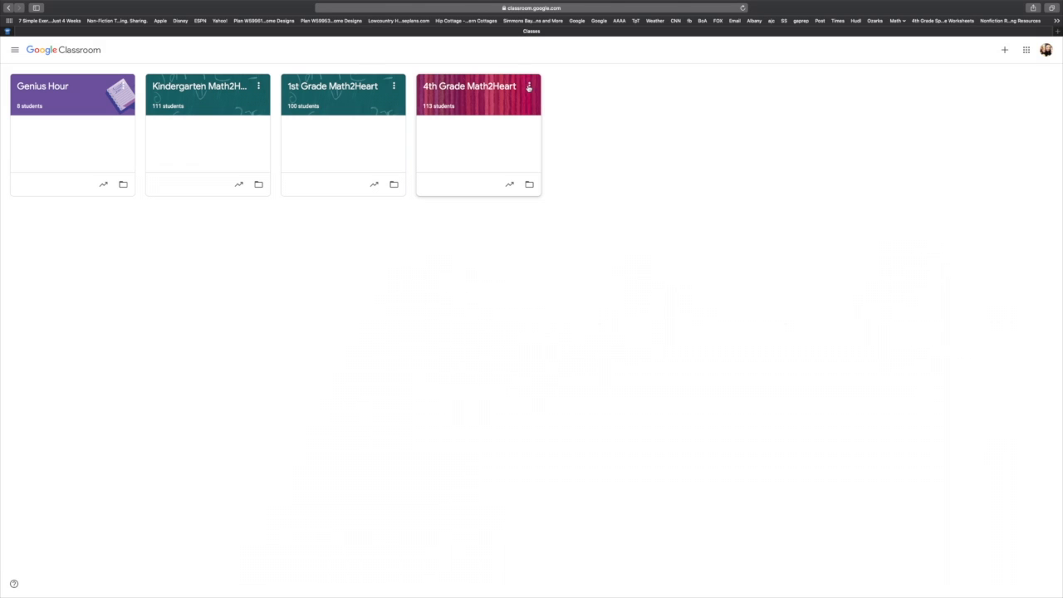
{"action": "left_click", "coordinate": [529, 85]}
{"action": "left_click", "coordinate": [514, 144]}
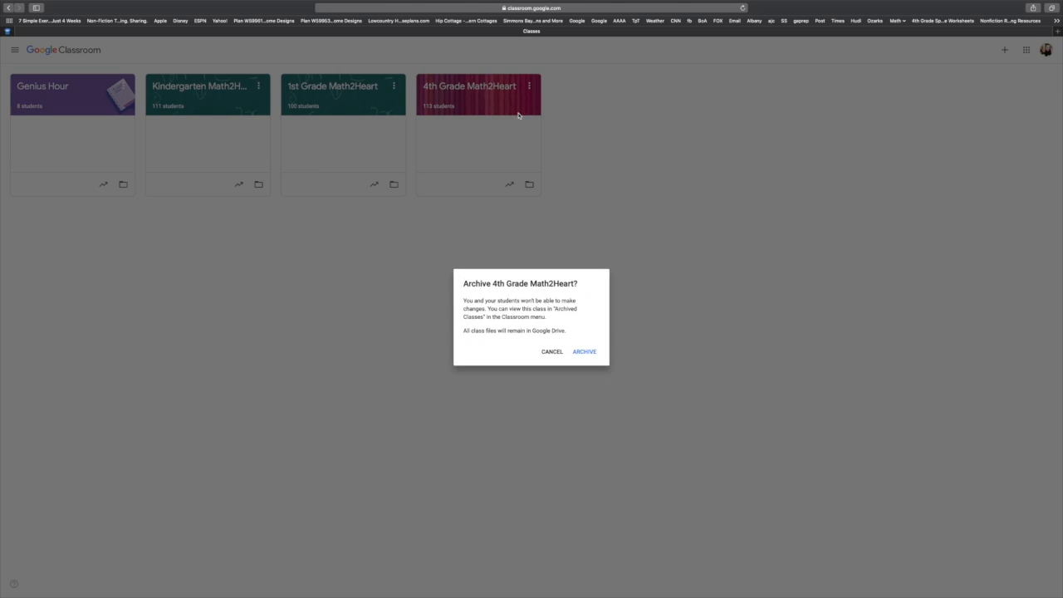
{"action": "left_click", "coordinate": [599, 353]}
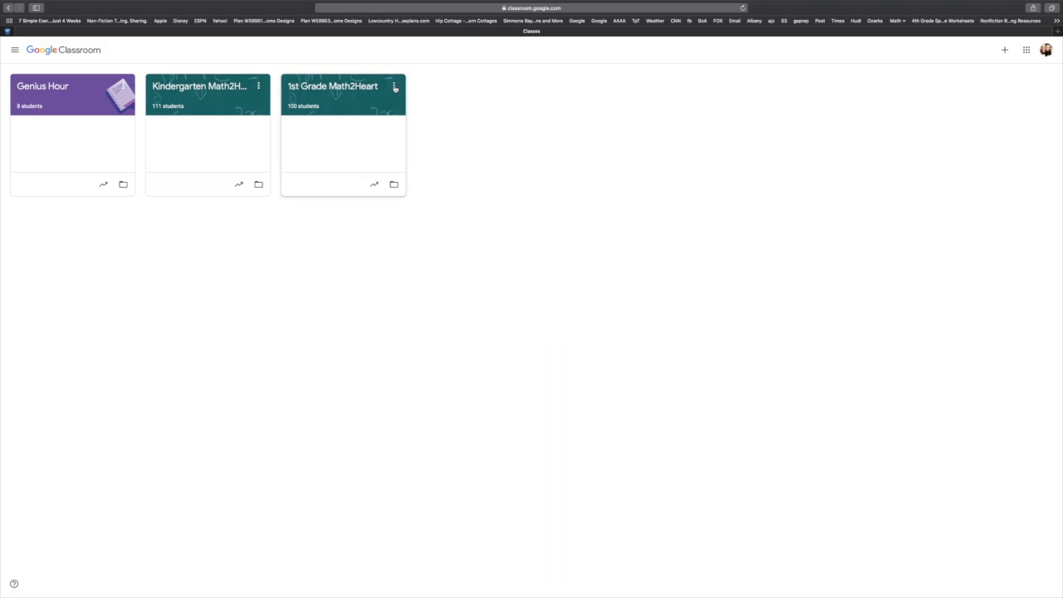
Archive the 1st Grade Math2Heart class and the Kindergarten Math2Heart class.
{"action": "left_click", "coordinate": [394, 87]}
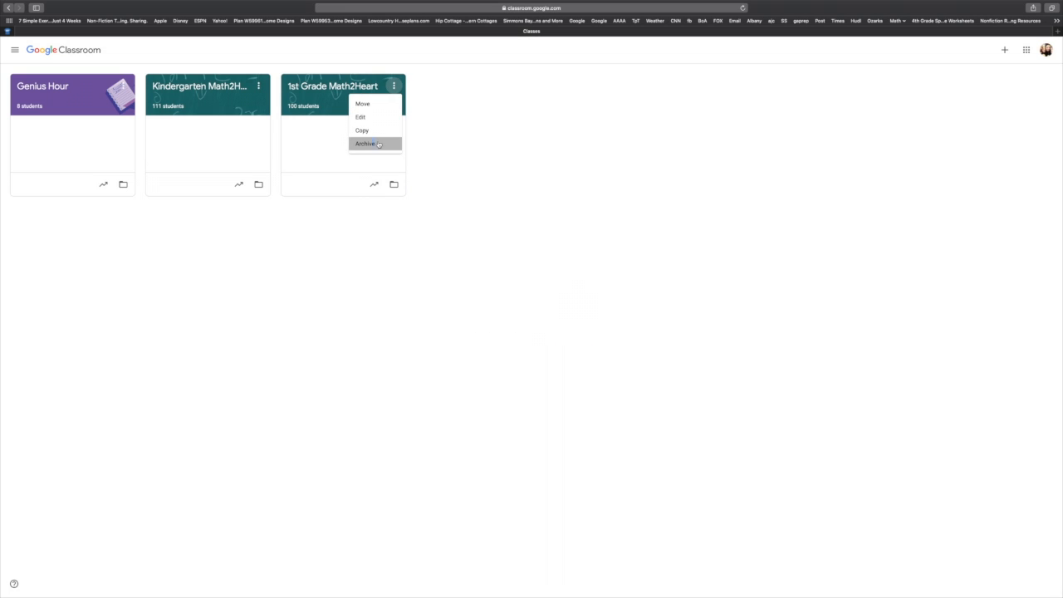
{"action": "left_click", "coordinate": [370, 143]}
{"action": "left_click", "coordinate": [586, 351]}
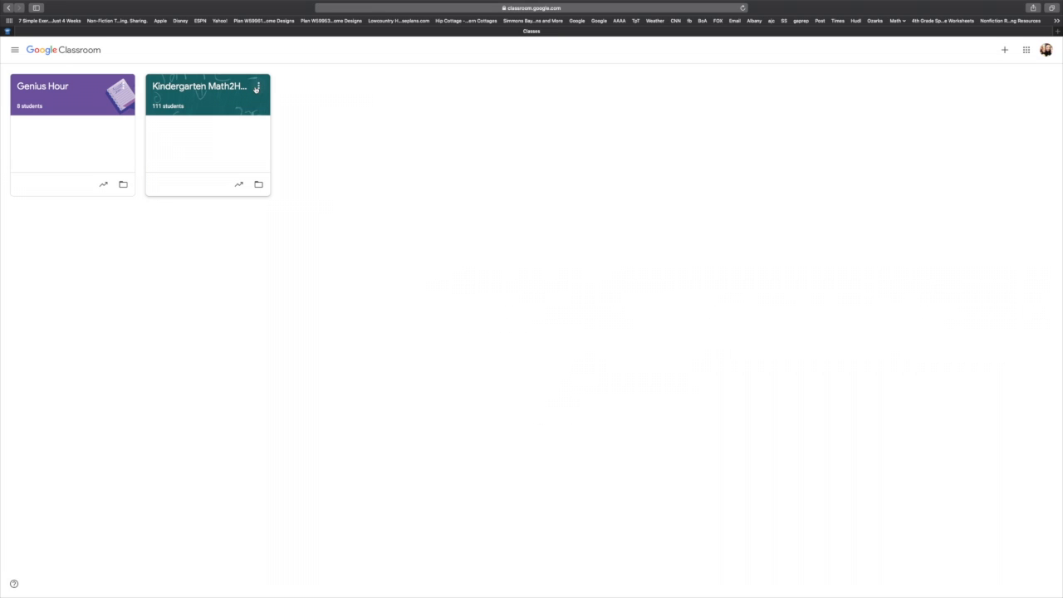
{"action": "left_click", "coordinate": [257, 87]}
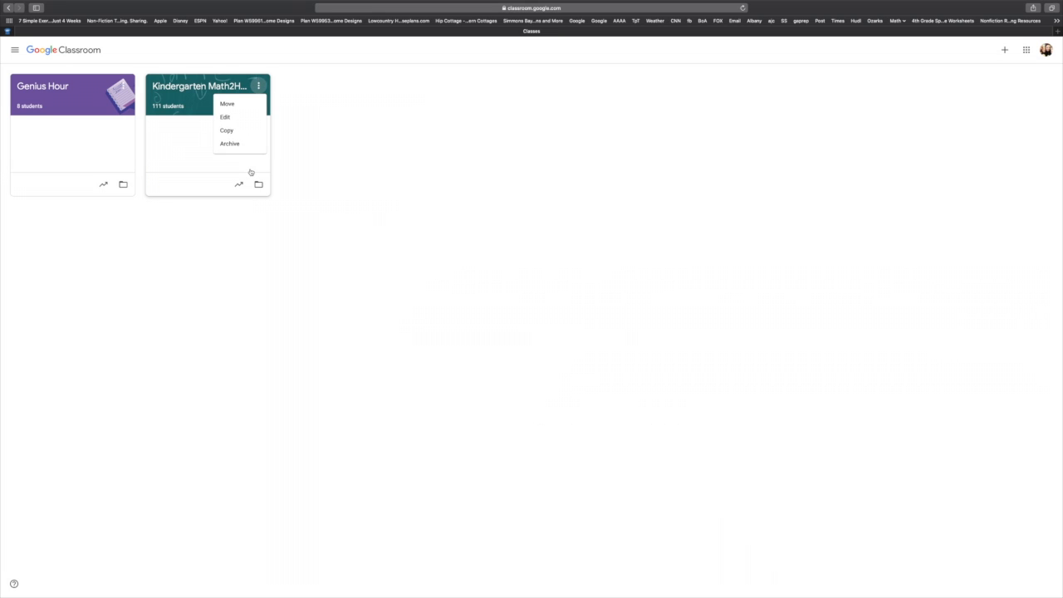
{"action": "left_click", "coordinate": [244, 144]}
{"action": "left_click", "coordinate": [585, 352]}
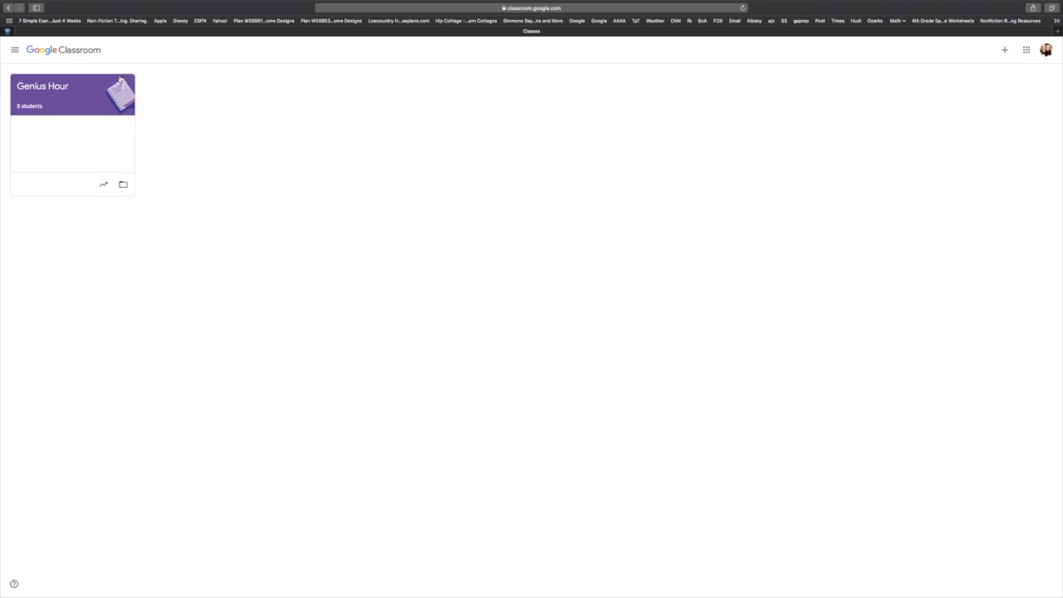
Archive the remaining Genius Hour class.
{"action": "left_click", "coordinate": [121, 86]}
{"action": "left_click", "coordinate": [129, 133]}
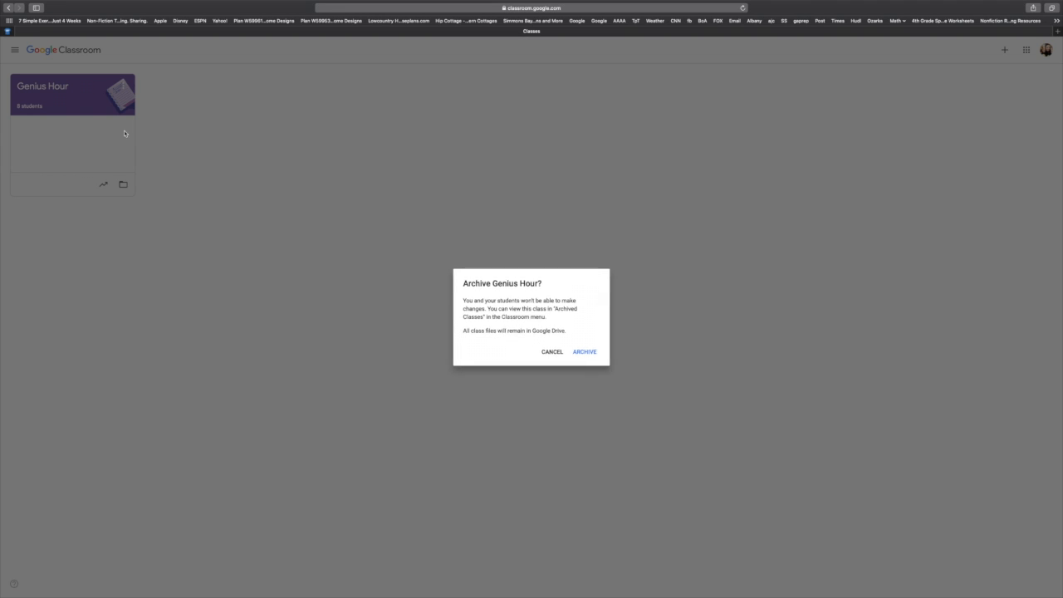
{"action": "left_click", "coordinate": [581, 354]}
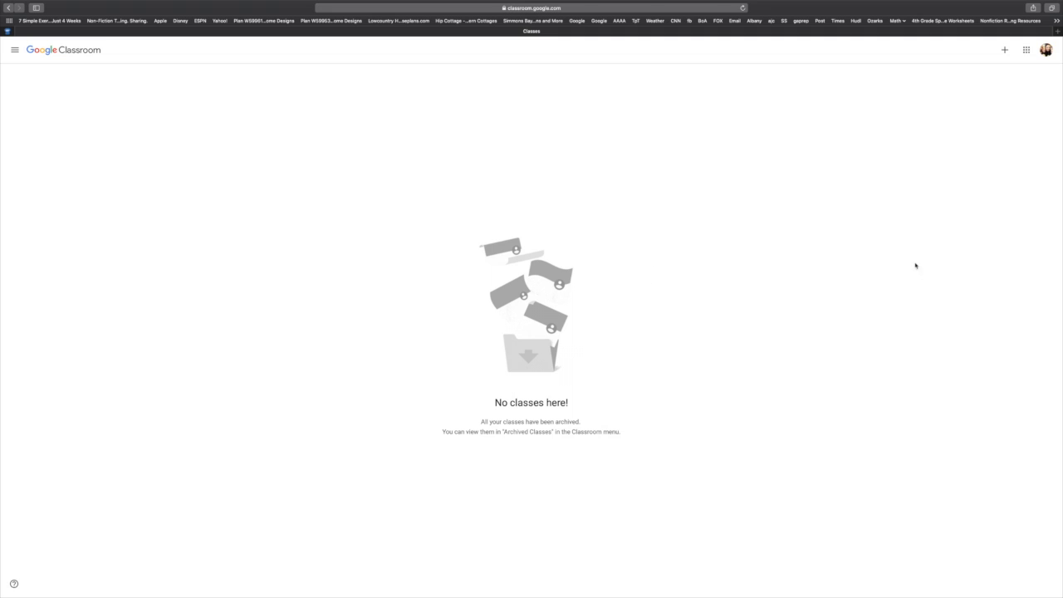
Create a class named with the teacher's title and possessive surname followed by "Reading Class", and return to the class overview.
{"action": "left_click", "coordinate": [1004, 50]}
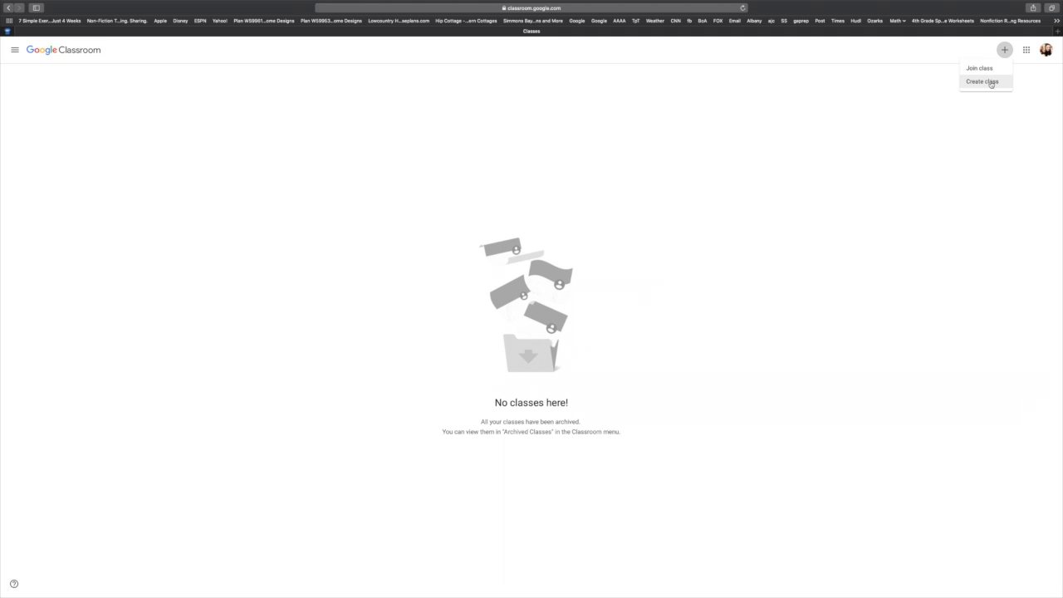
{"action": "left_click", "coordinate": [993, 82]}
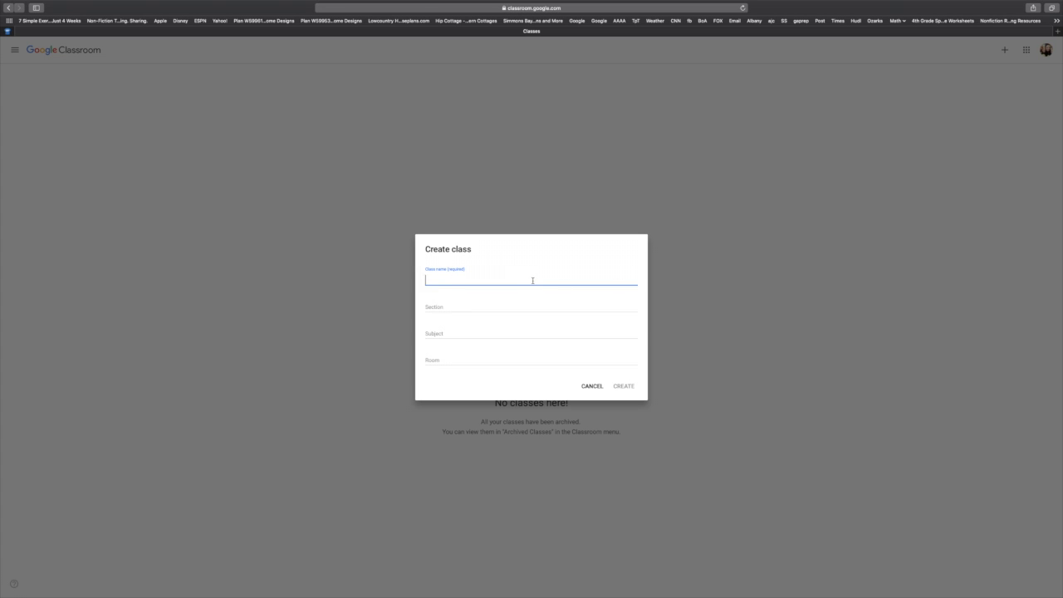
{"action": "type", "text": "Mrs. Hill's Reading Class"}
{"action": "left_click", "coordinate": [629, 389]}
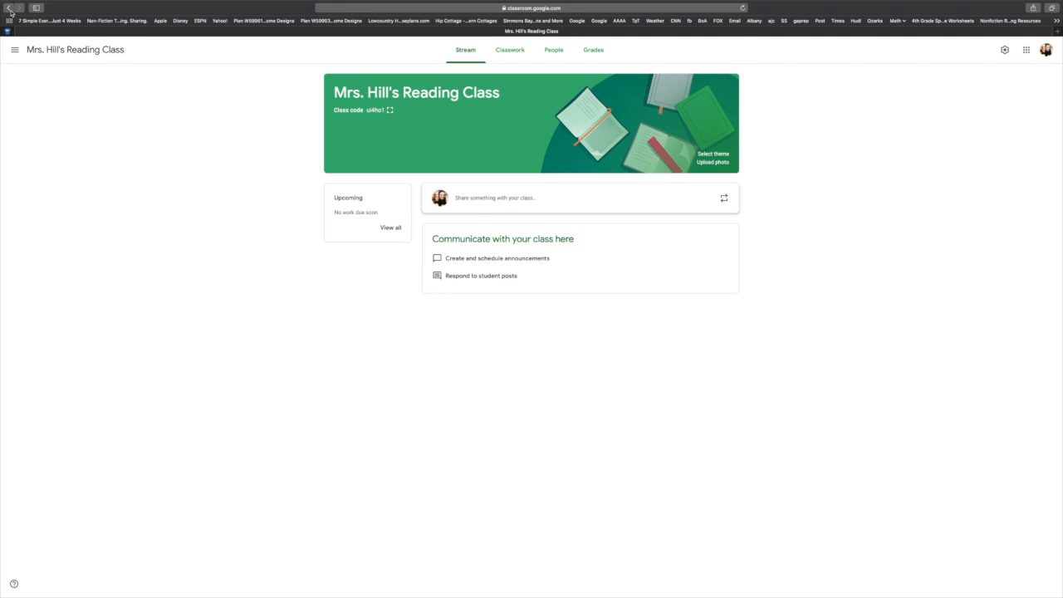
{"action": "left_click", "coordinate": [8, 7]}
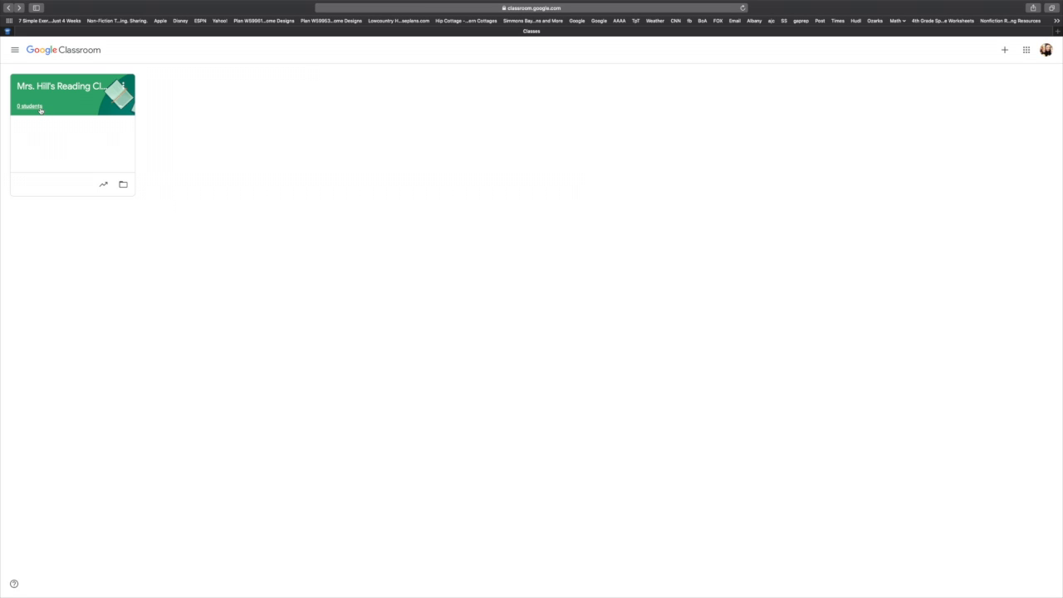
Create a class named "Mrs. Math Class" and return to the overview of all classes.
{"action": "left_click", "coordinate": [1007, 52]}
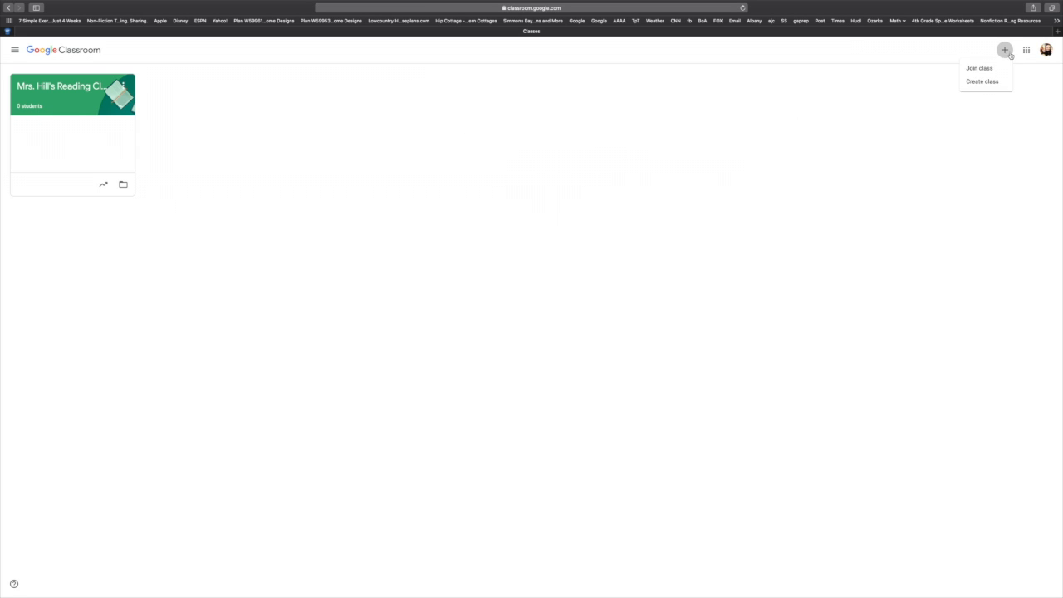
{"action": "left_click", "coordinate": [988, 82]}
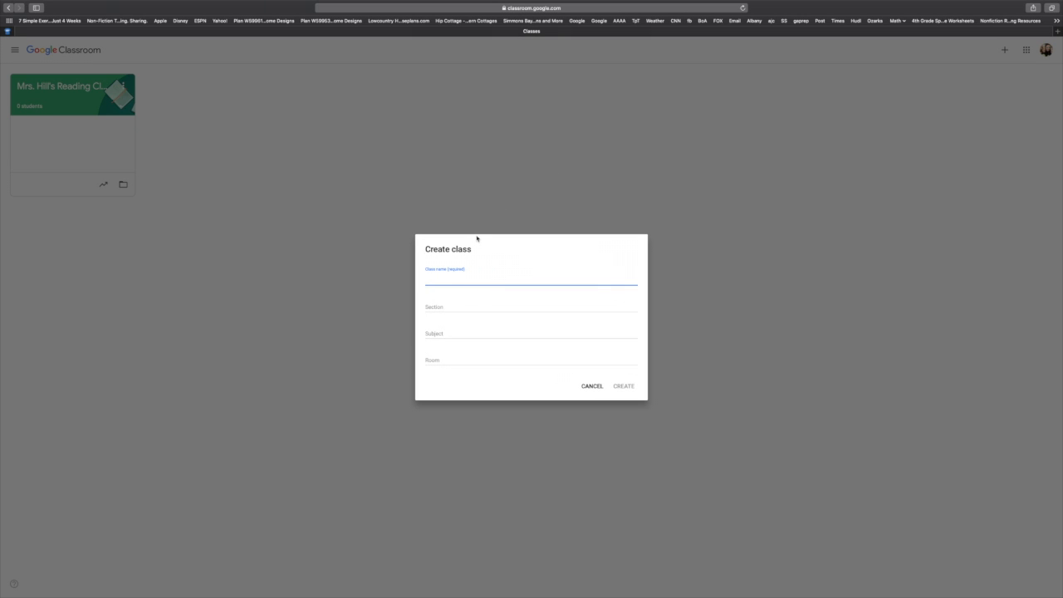
{"action": "type", "text": "Mrs. Math Class"}
{"action": "left_click", "coordinate": [624, 385]}
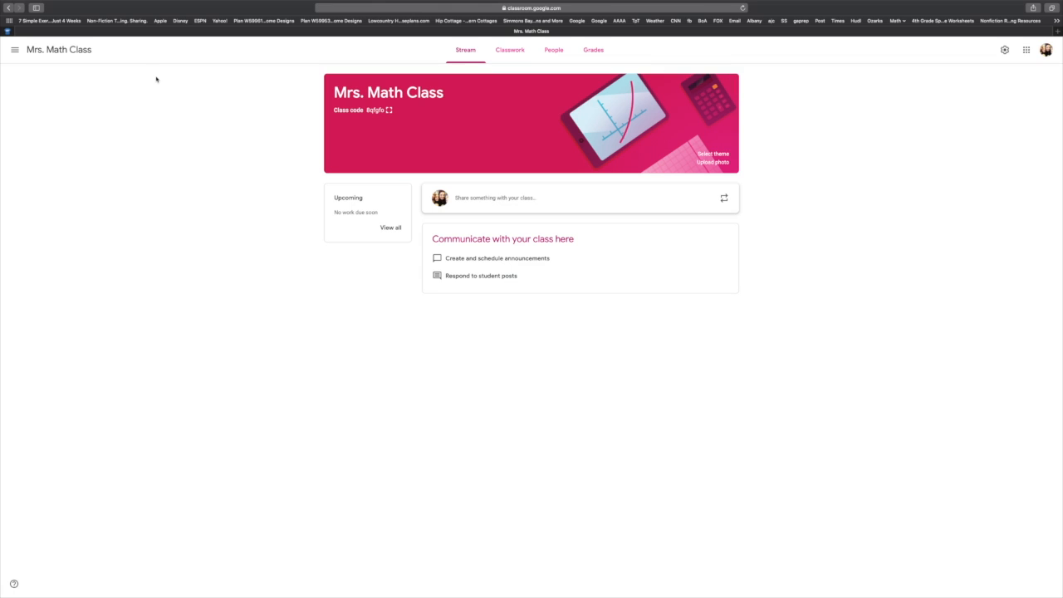
{"action": "left_click", "coordinate": [14, 50]}
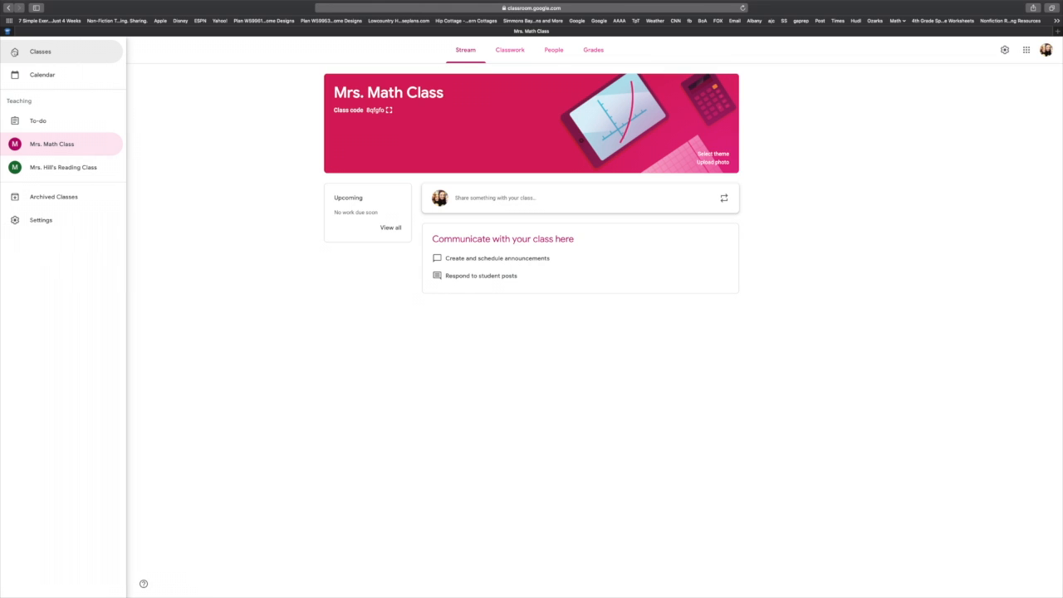
{"action": "left_click", "coordinate": [33, 52]}
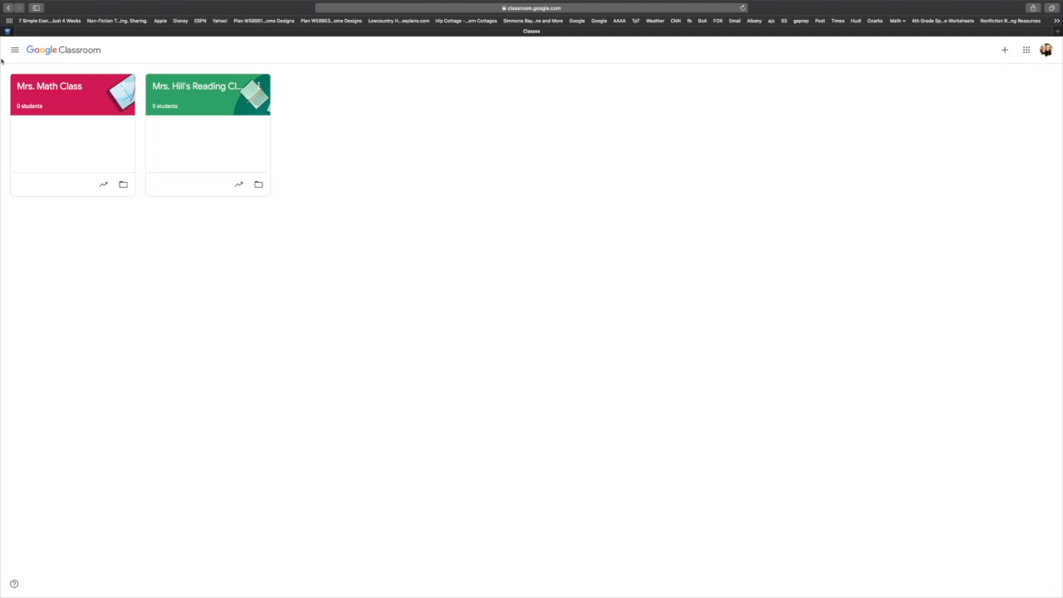
{"action": "left_click", "coordinate": [15, 51]}
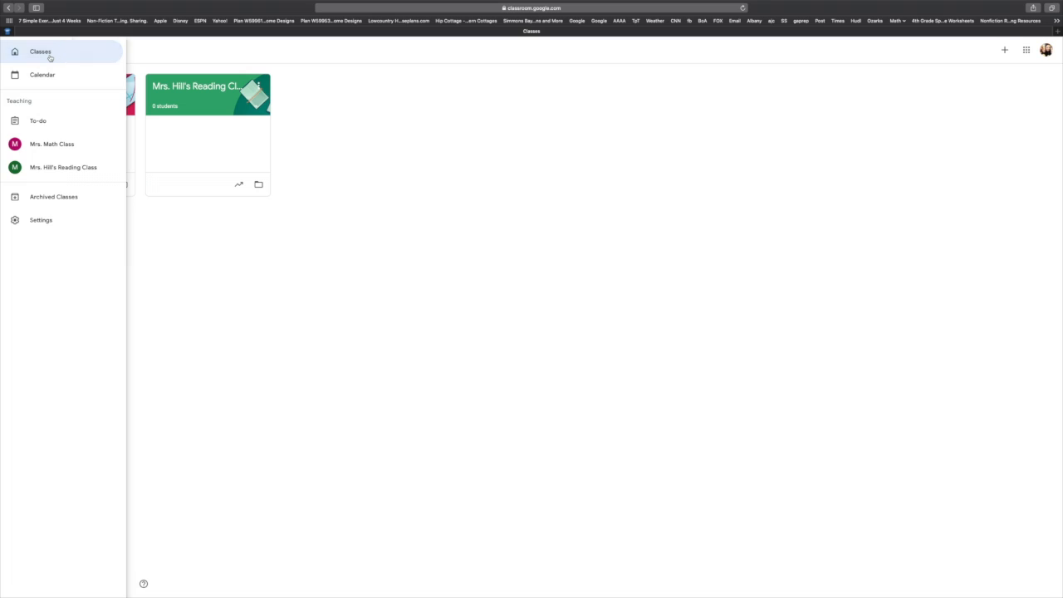
{"action": "left_click", "coordinate": [50, 58]}
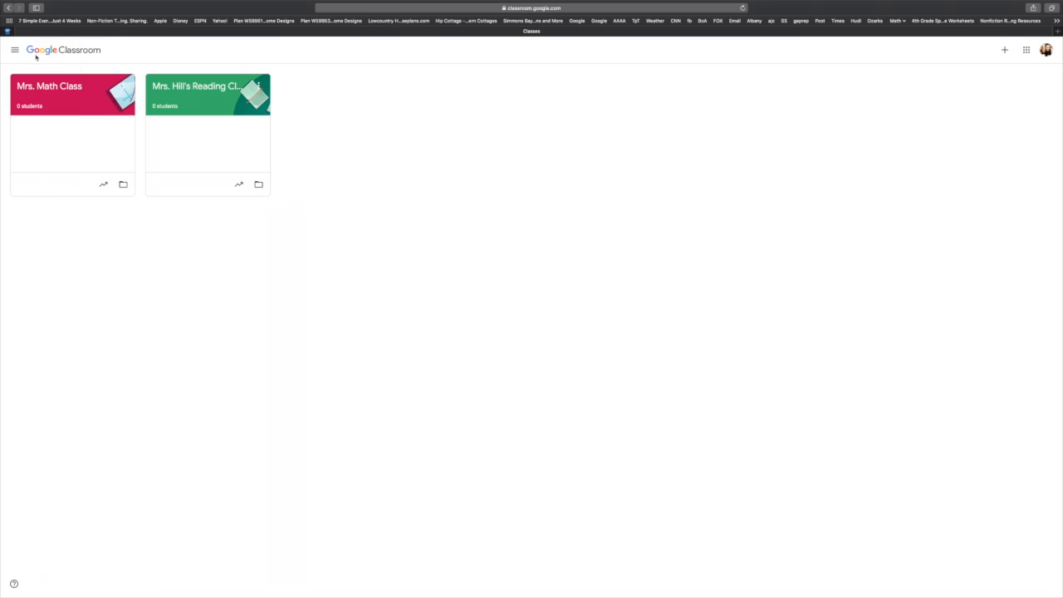
Rename "Mrs. Math Class" by inserting the teacher's possessive surname before "Math", and save the change.
{"action": "left_click", "coordinate": [128, 85]}
{"action": "left_click", "coordinate": [93, 117]}
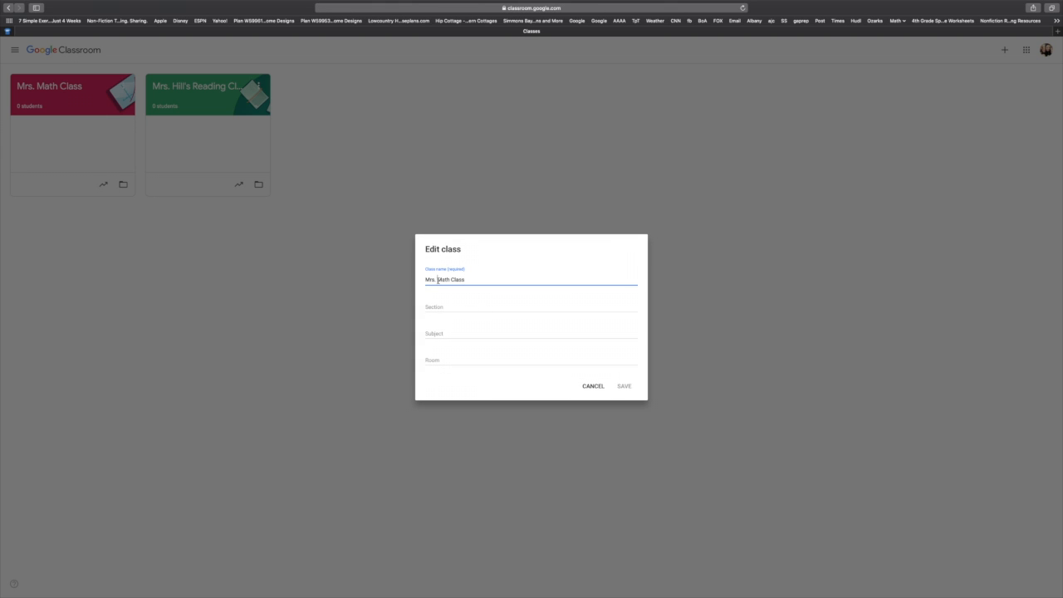
{"action": "left_click", "coordinate": [443, 278]}
{"action": "type", "text": "Hill 's"}
{"action": "left_click", "coordinate": [623, 386]}
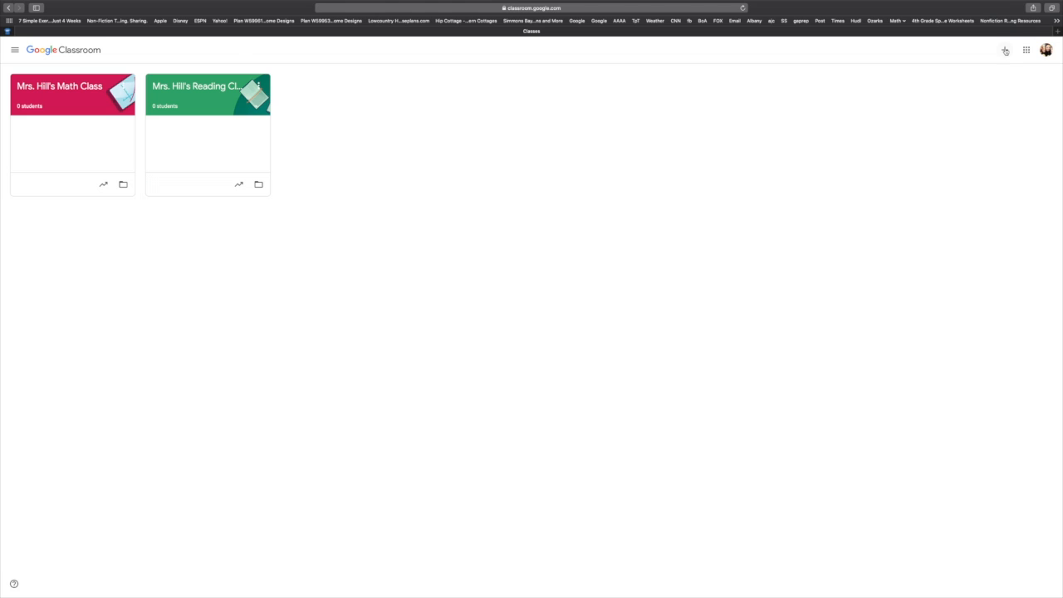
Create a class named with the teacher's title and possessive surname followed by "Science Class", and return to the class overview.
{"action": "left_click", "coordinate": [1005, 51]}
{"action": "left_click", "coordinate": [991, 80]}
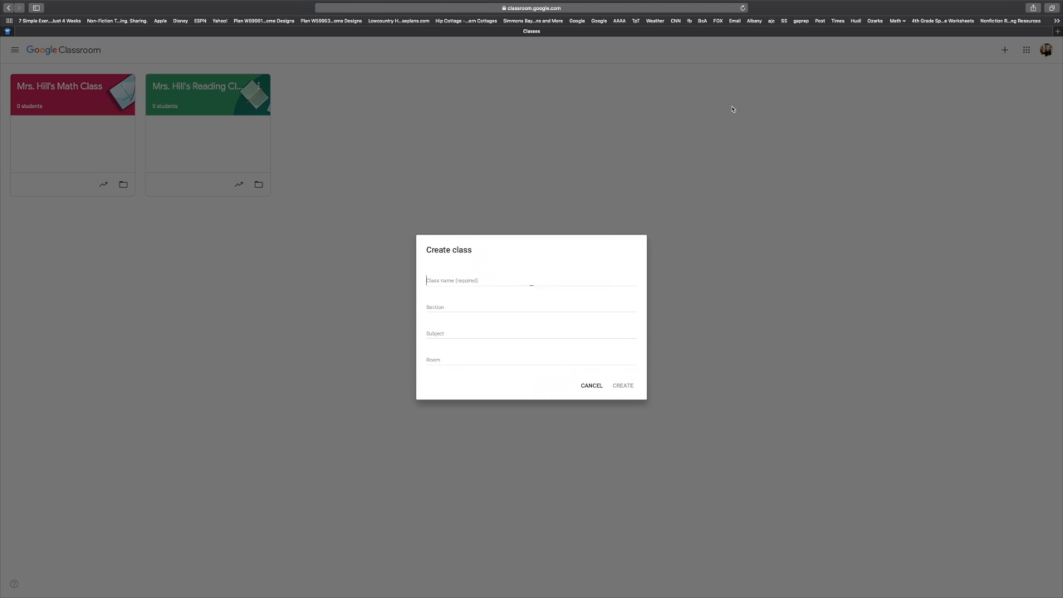
{"action": "type", "text": "Mrs. Hill's Cl"}
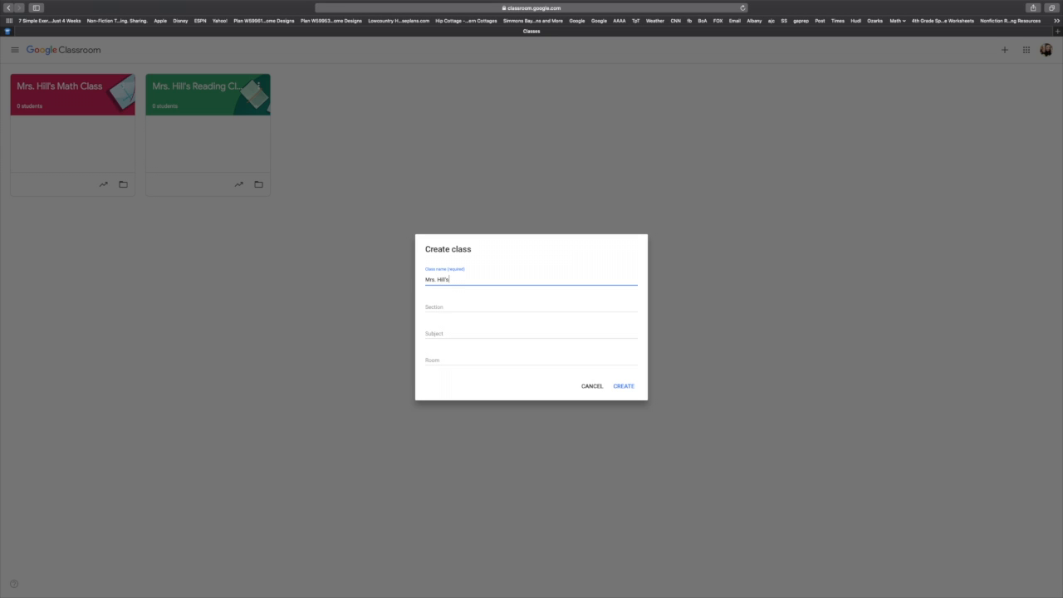
{"action": "key", "text": "BackSpace"}
{"action": "key", "text": "BackSpace"}
{"action": "type", "text": "Science Class"}
{"action": "left_click", "coordinate": [625, 386]}
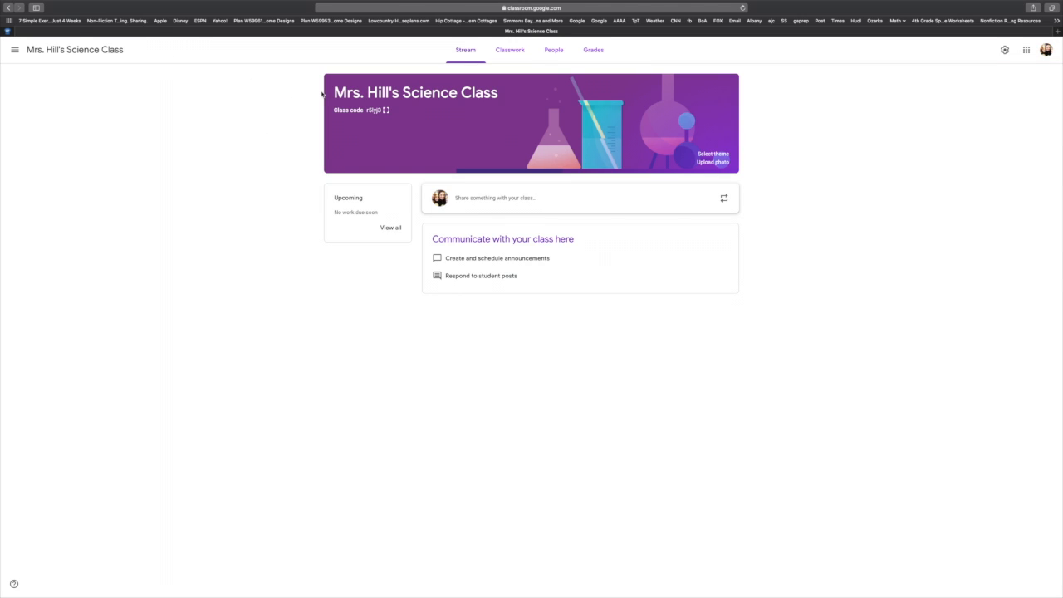
{"action": "left_click", "coordinate": [14, 52]}
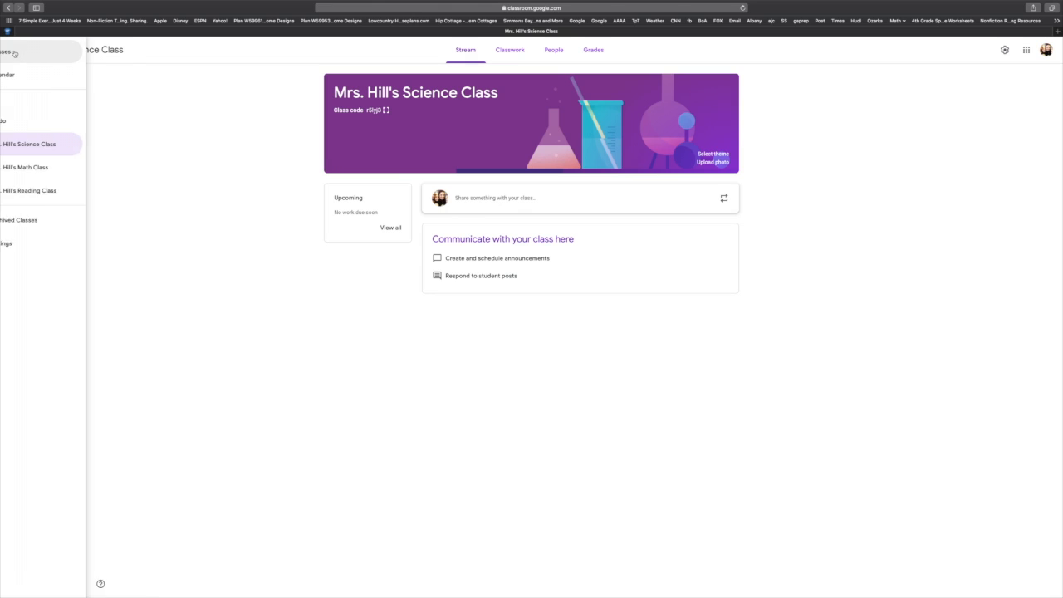
{"action": "left_click", "coordinate": [34, 54]}
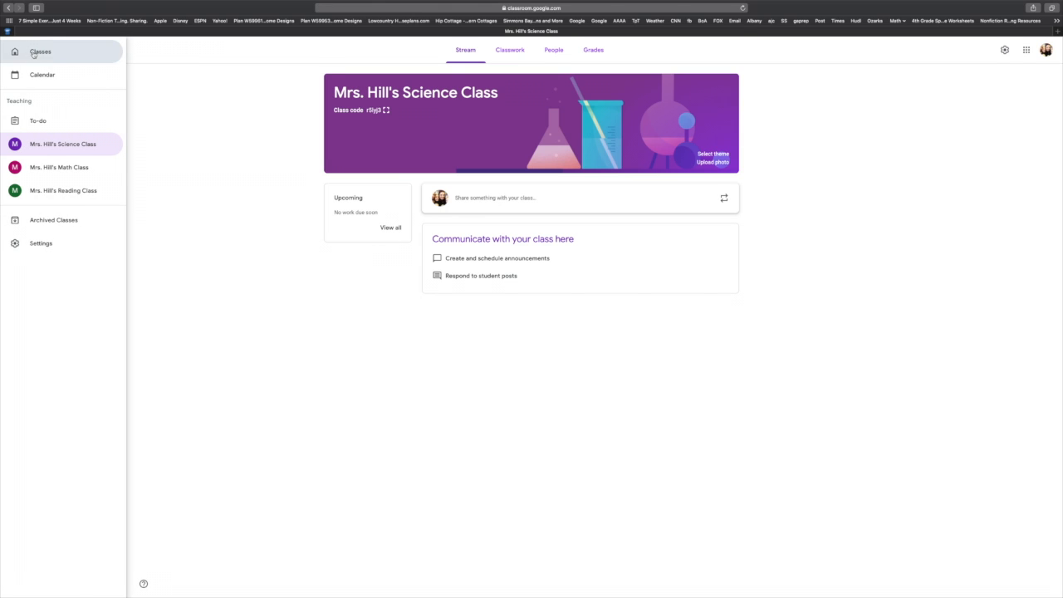